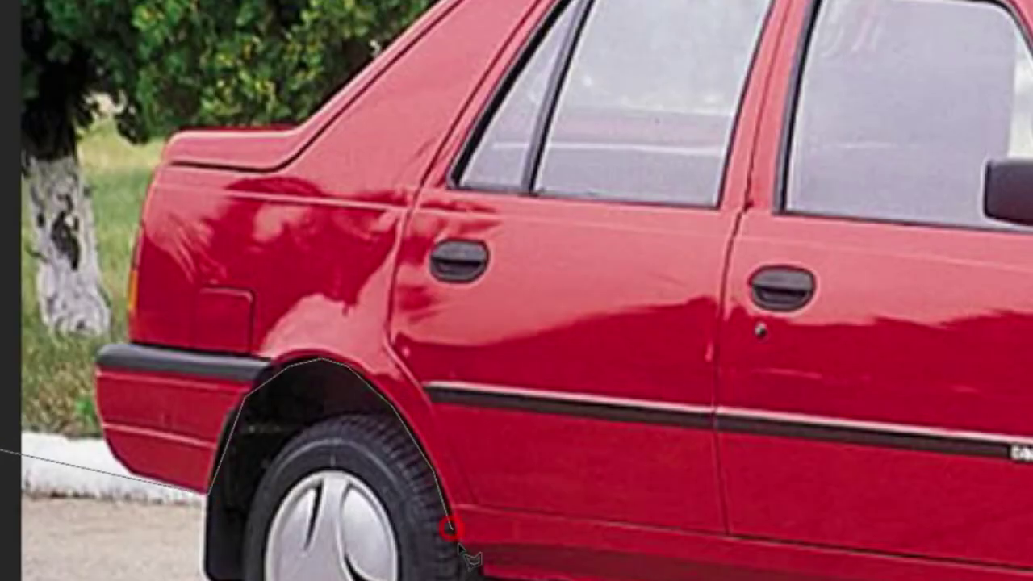
Step: Lasso the front wheel along the lower body of the reference coupe to copy it
left_click_drag(464, 556, 848, 507)
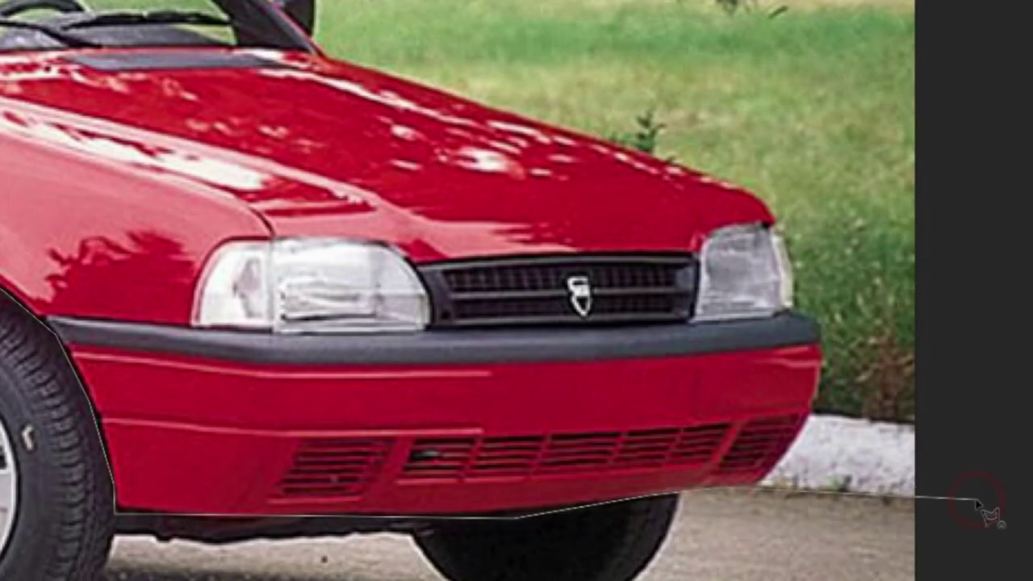
right_click(250, 231)
left_click(322, 463)
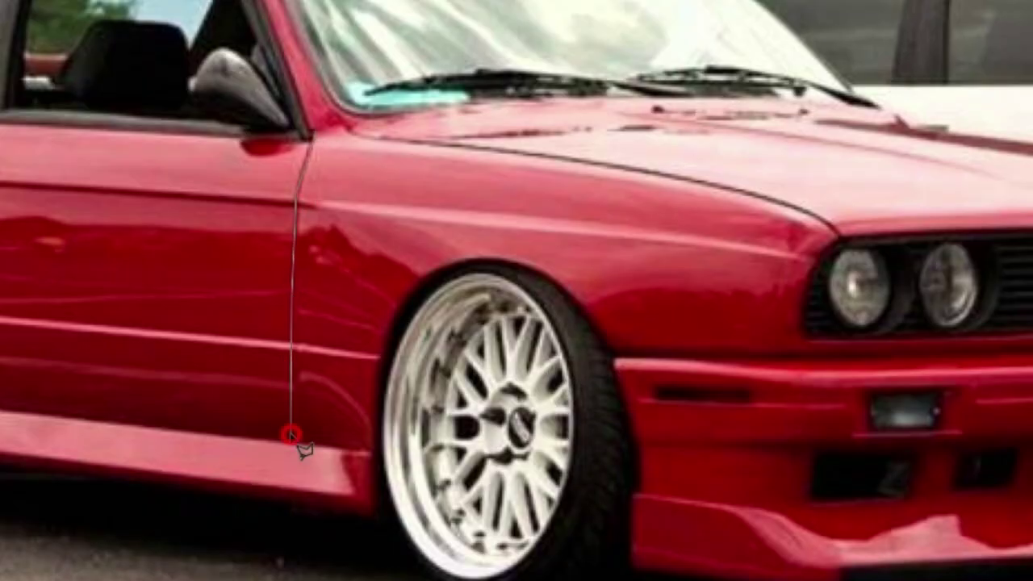
left_click(301, 500)
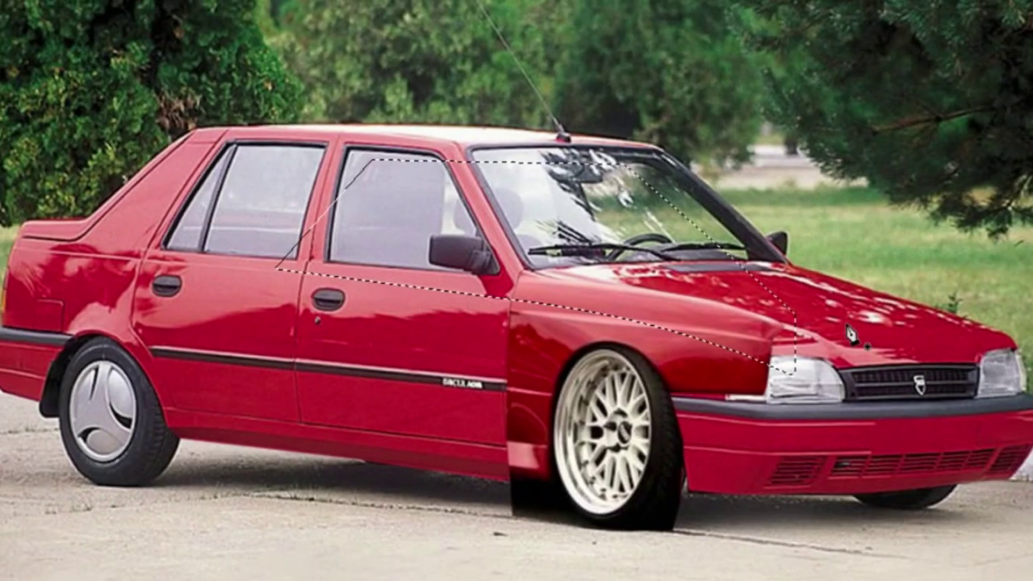
Step: Scale the pasted wheel, tilt it about 3.6 degrees and lower it into the front arch
right_click(732, 16)
left_click(791, 224)
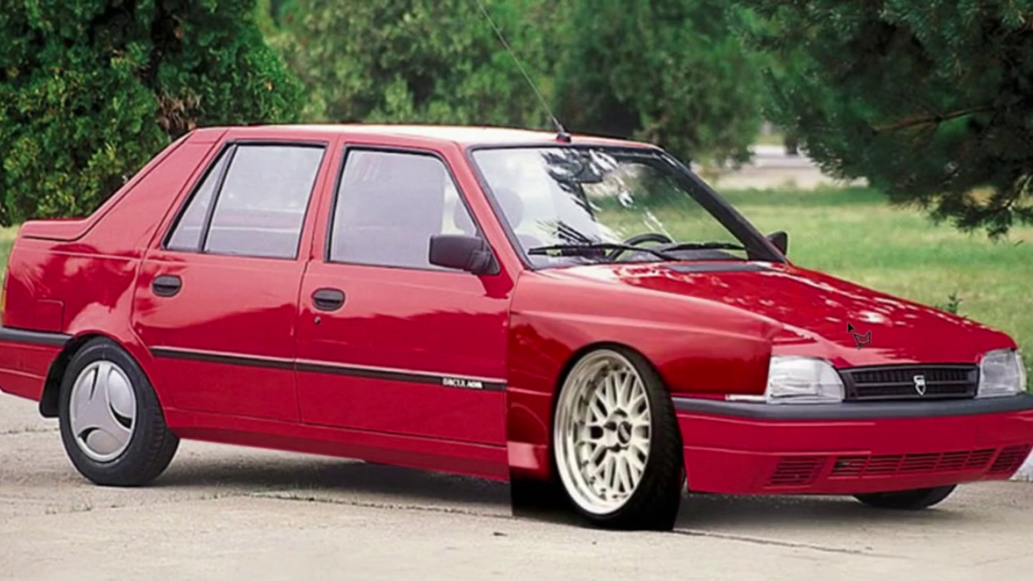
left_click_drag(762, 301, 751, 307)
mouse_move(815, 271)
left_mouse_down()
mouse_move(812, 259)
mouse_move(815, 268)
left_mouse_up()
left_click_drag(621, 370, 621, 378)
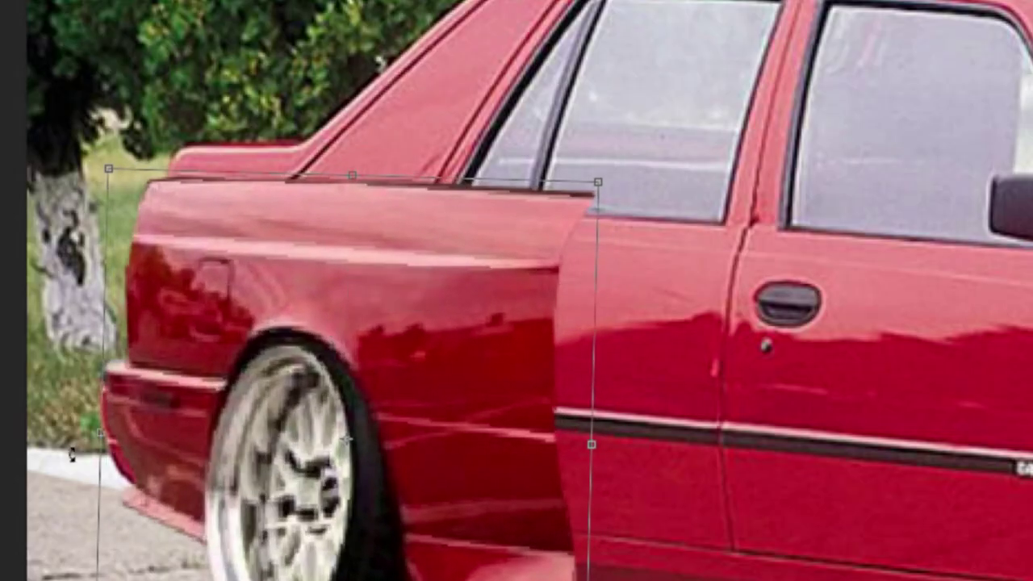
right_click(611, 205)
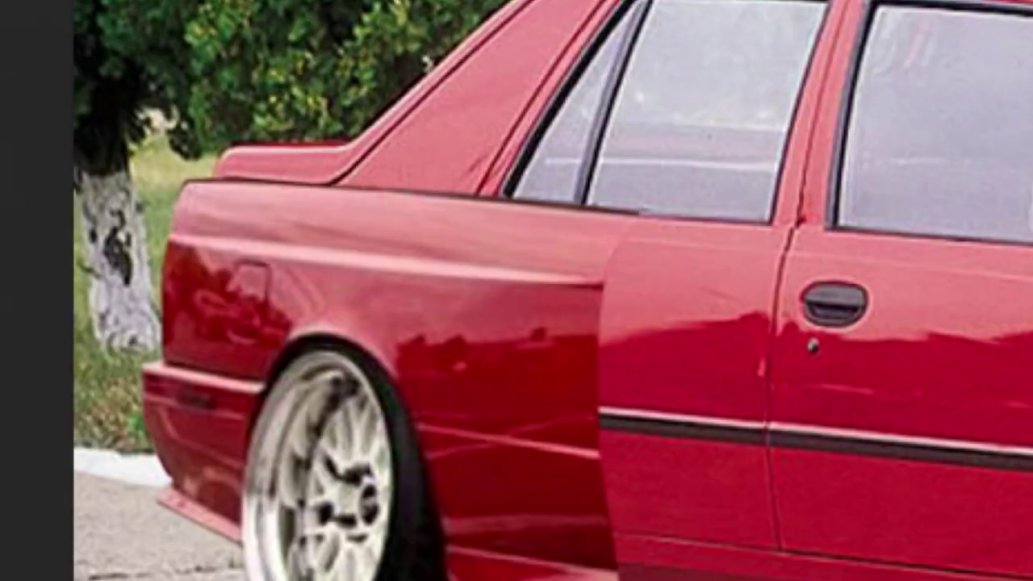
Step: Commit the rear fender, then stretch and skew the side skirt along the doors
scroll(611, 386, "down", 2)
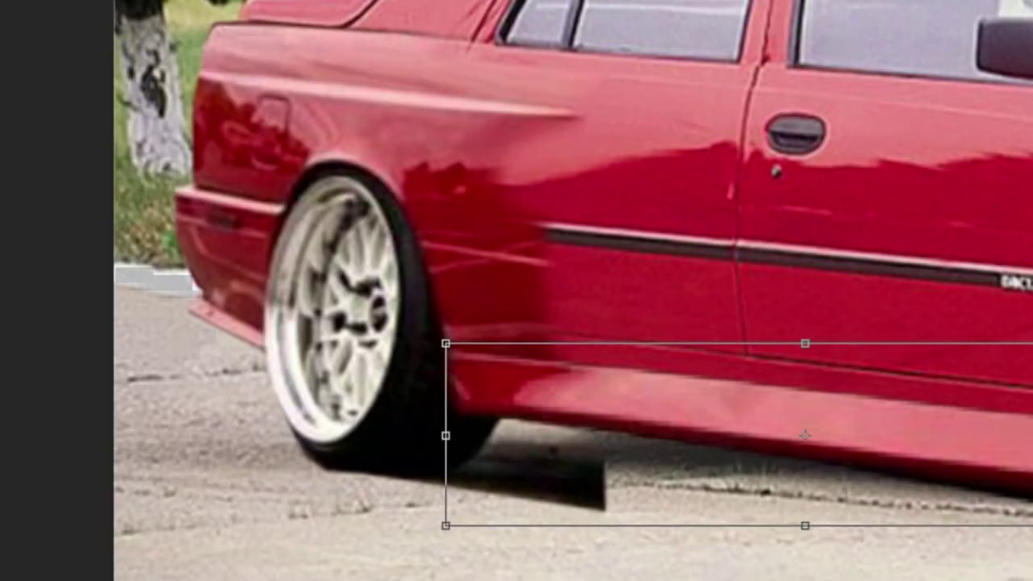
key("Return")
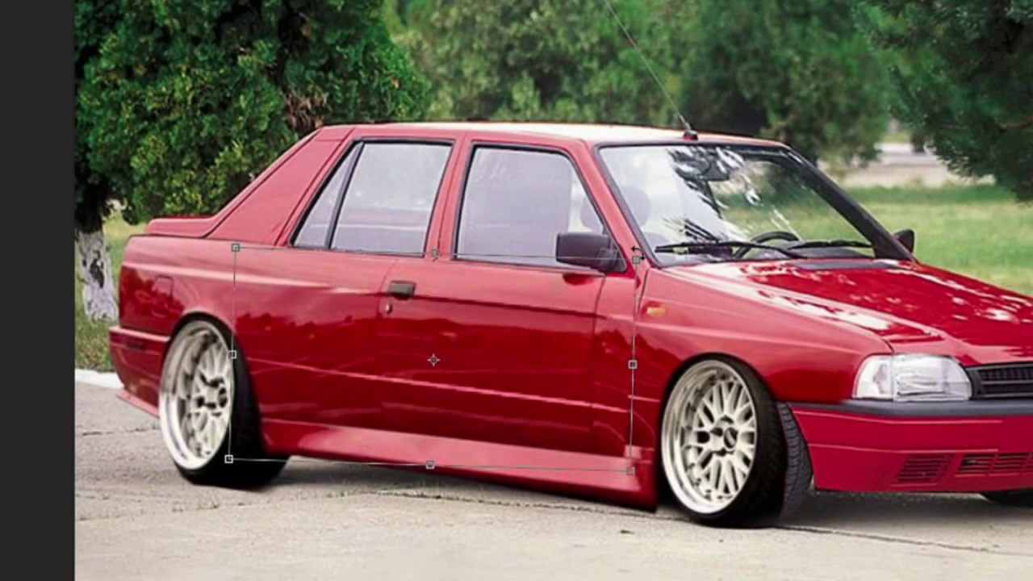
left_click_drag(634, 363, 662, 364)
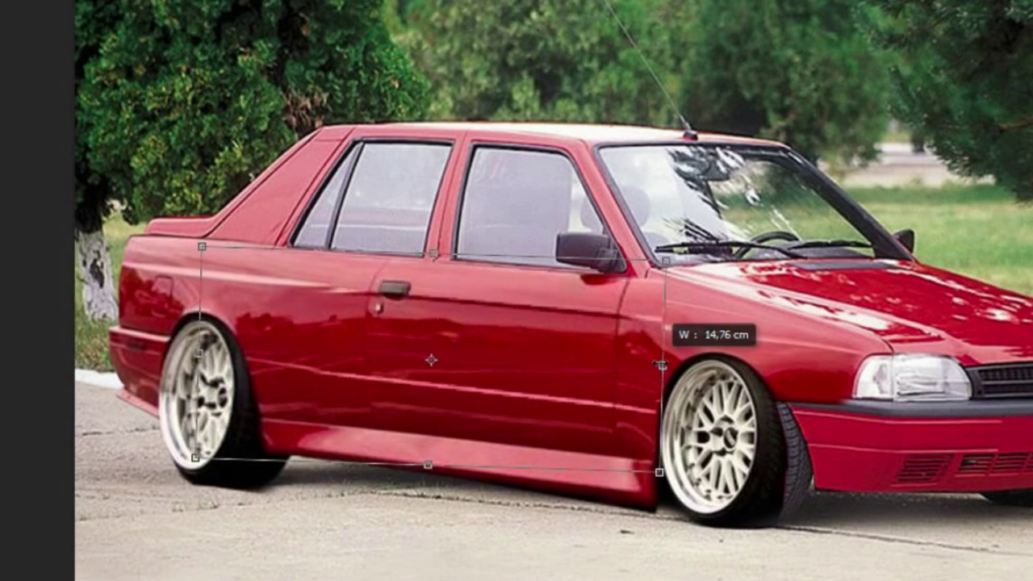
left_click_drag(679, 319, 678, 327)
key("ctrl+plus")
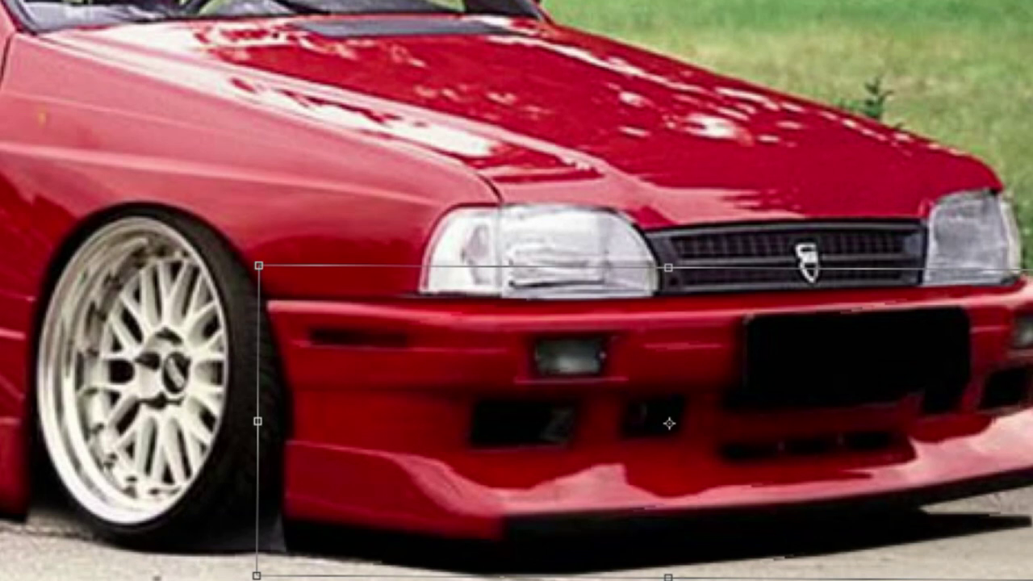
Step: Commit the front bumper placement and trace a Pen path around the wheel arch
key("Return")
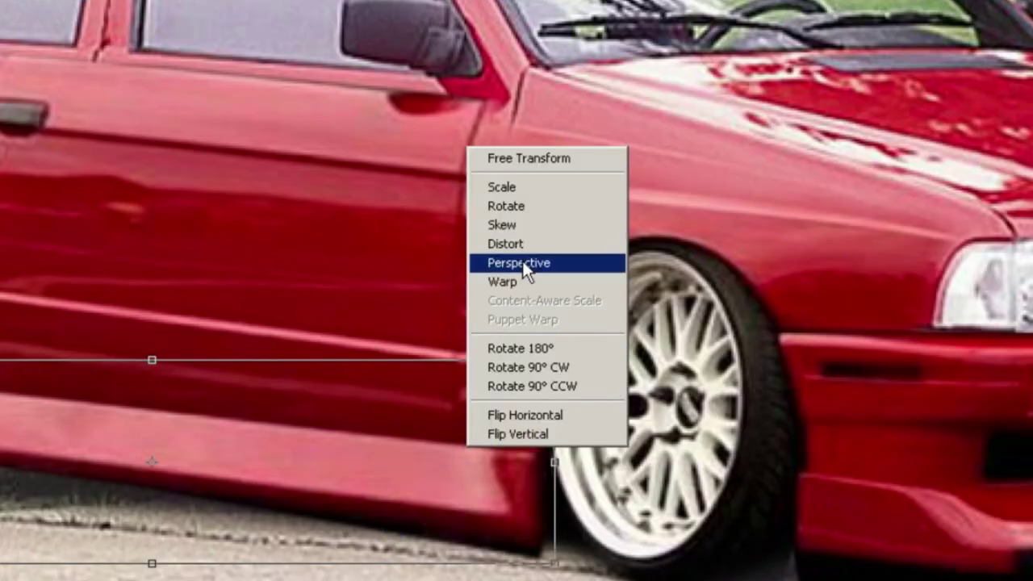
left_click(522, 262)
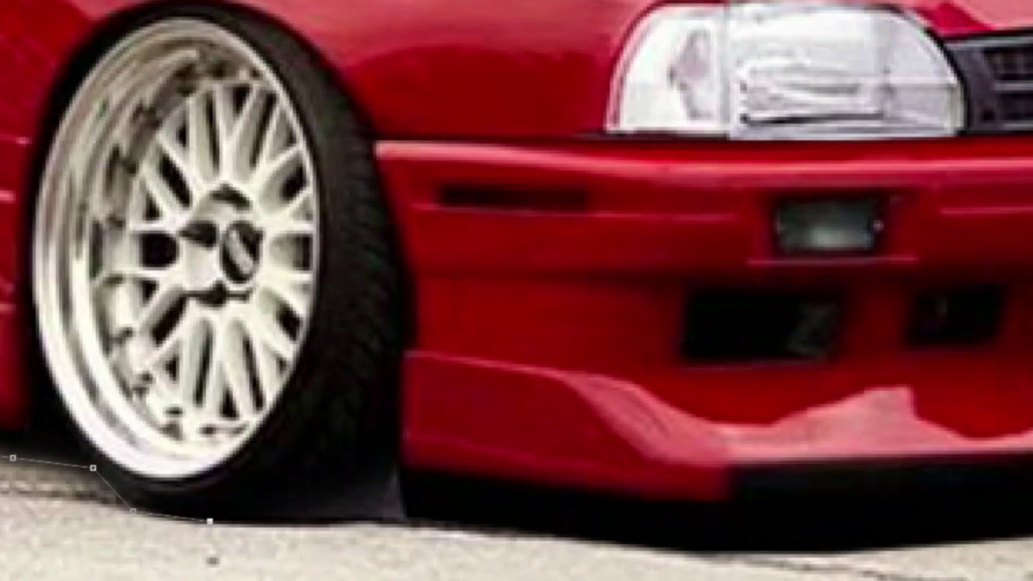
left_click(397, 247)
left_click(373, 150)
left_click(363, 123)
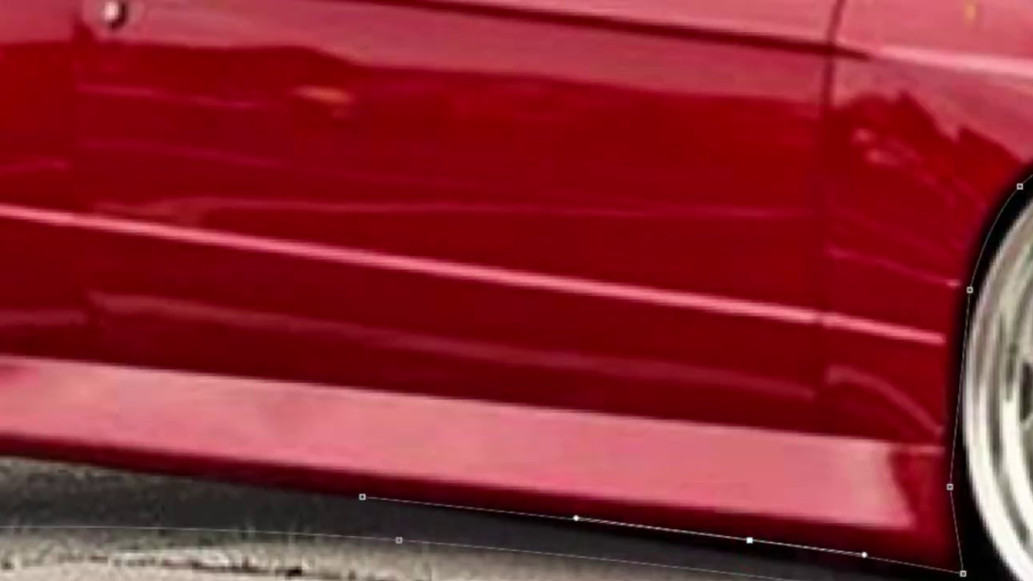
left_click(528, 447)
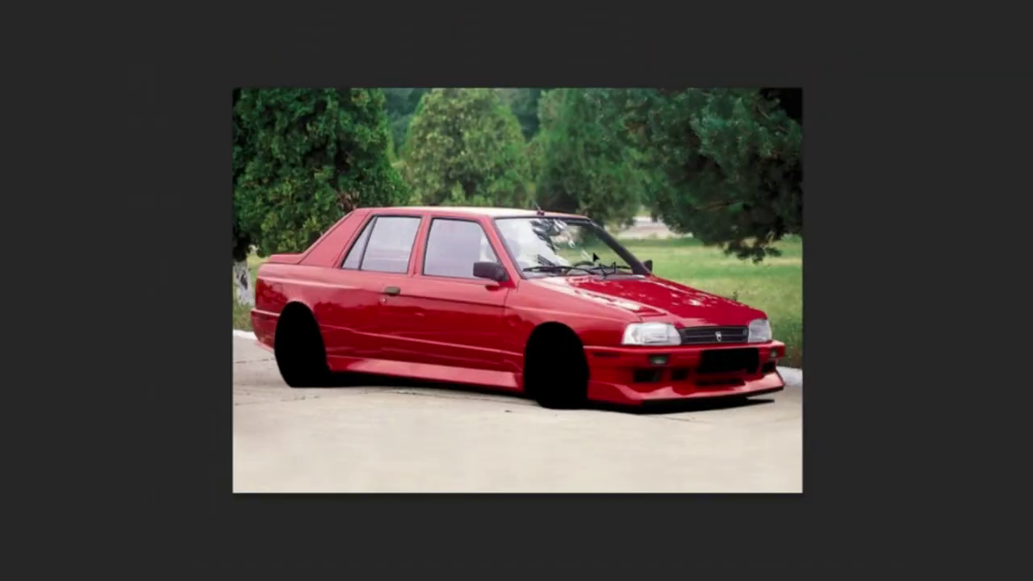
Step: Widen the black rear wheel well leftward and stretch the spoiler piece to the right
right_click(270, 331)
left_click(336, 482)
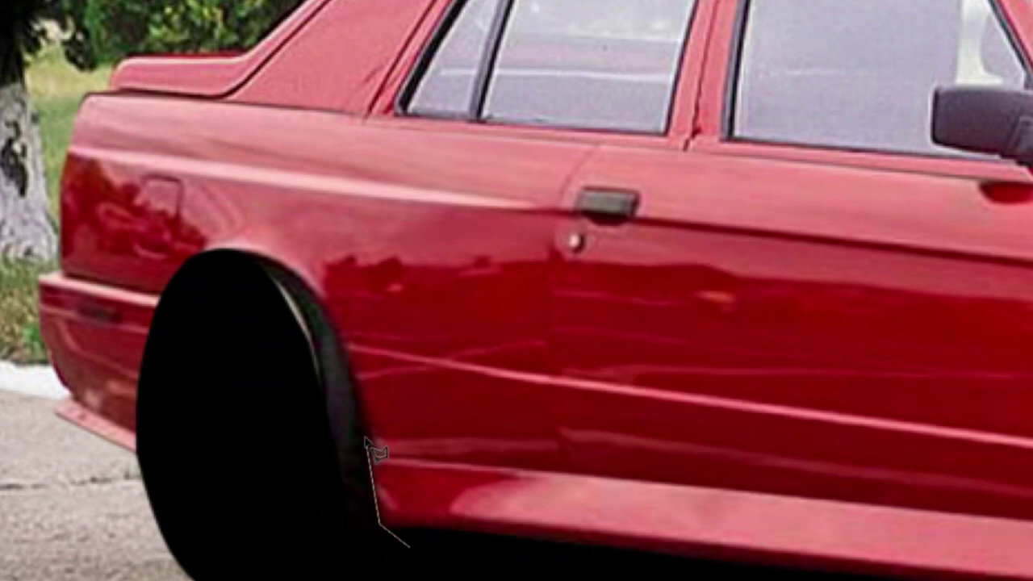
right_click(185, 396)
left_click(266, 560)
left_click_drag(154, 464, 147, 470)
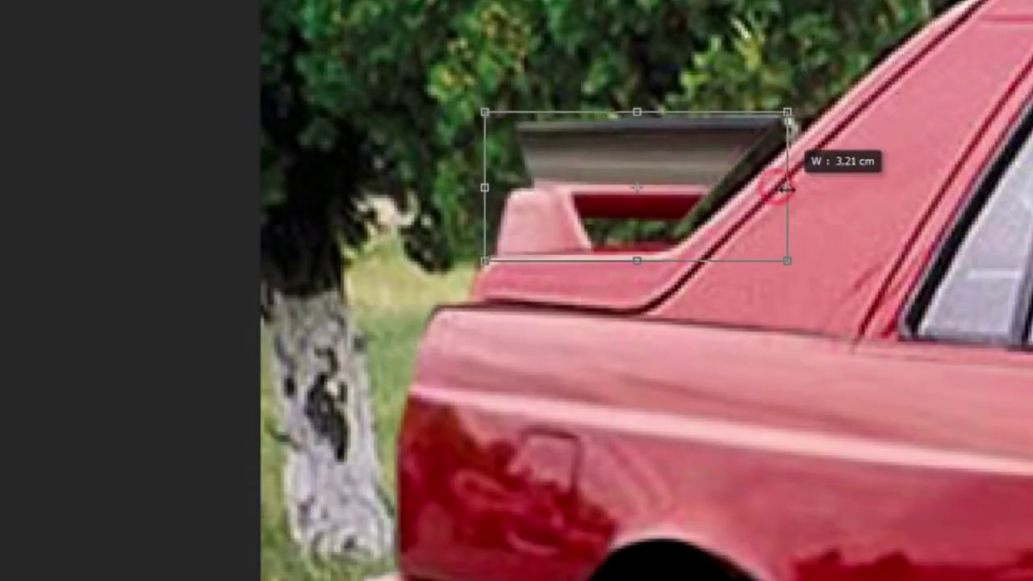
left_click_drag(253, 225, 270, 225)
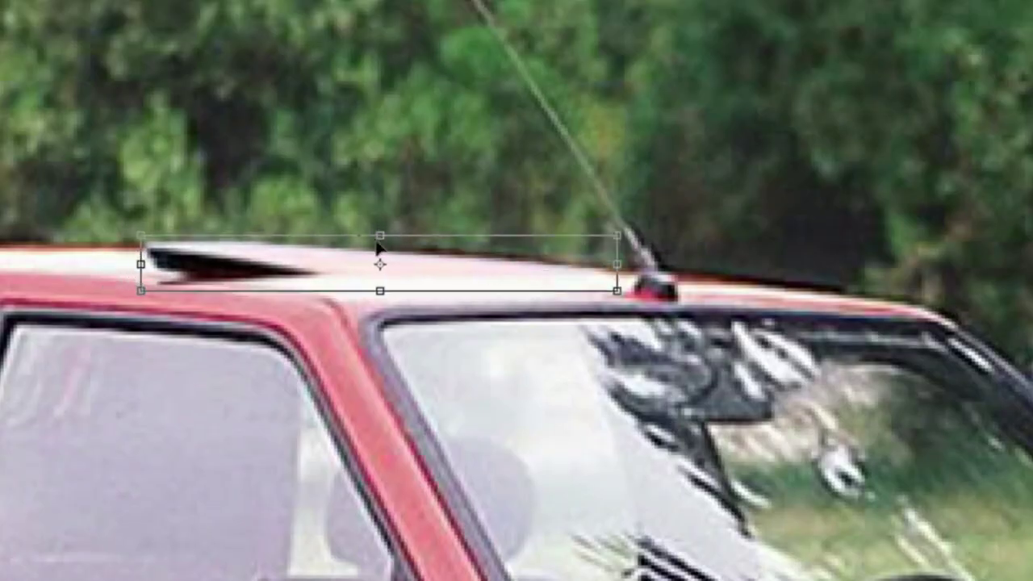
Step: Stretch the rear wing spoiler taller, commit it, and transform it again
left_click_drag(378, 242, 378, 219)
key("Return")
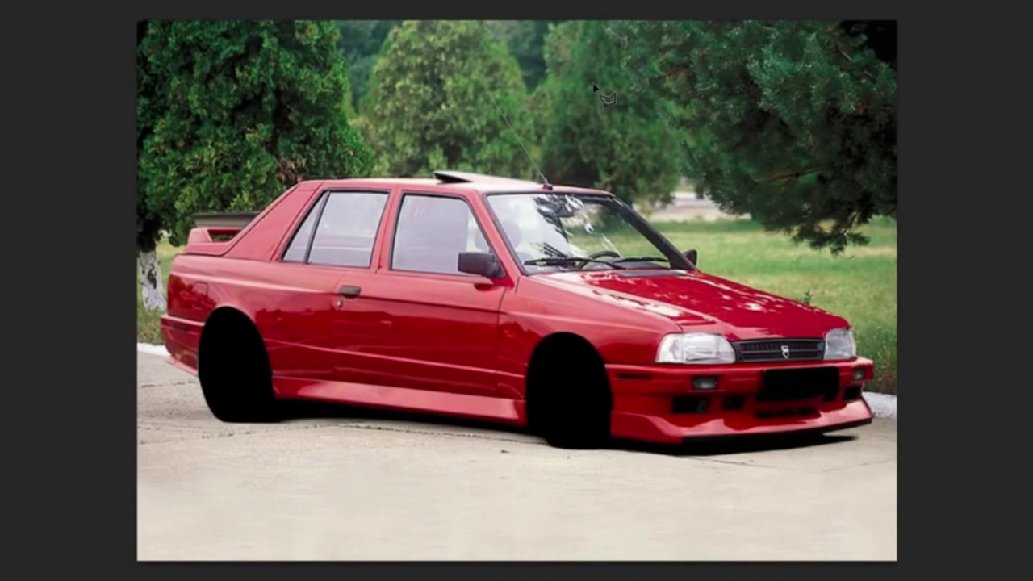
right_click(516, 287)
left_click(492, 449)
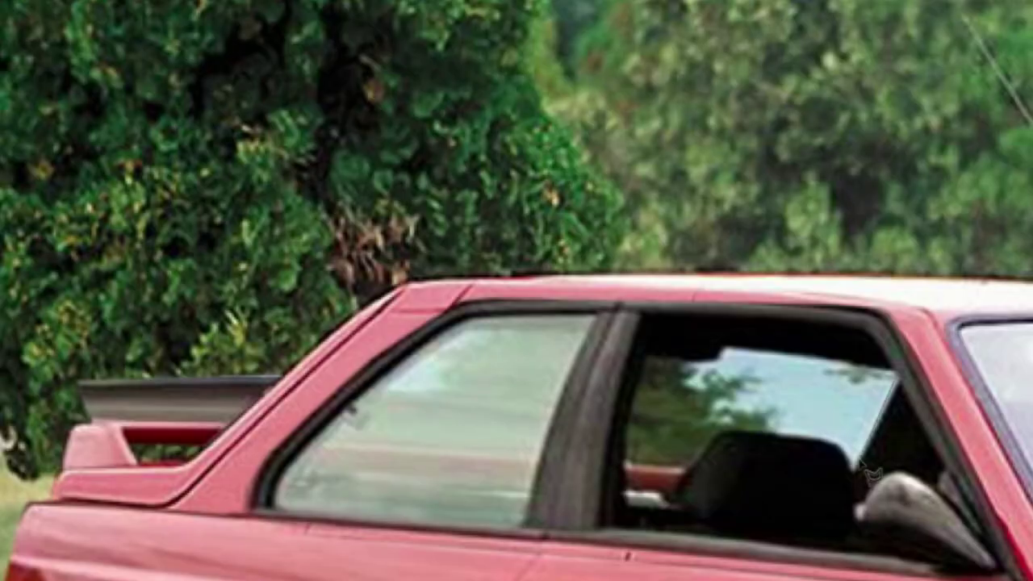
Step: Close the window outline and reload the saved window selection
double_click(724, 361)
right_click(686, 49)
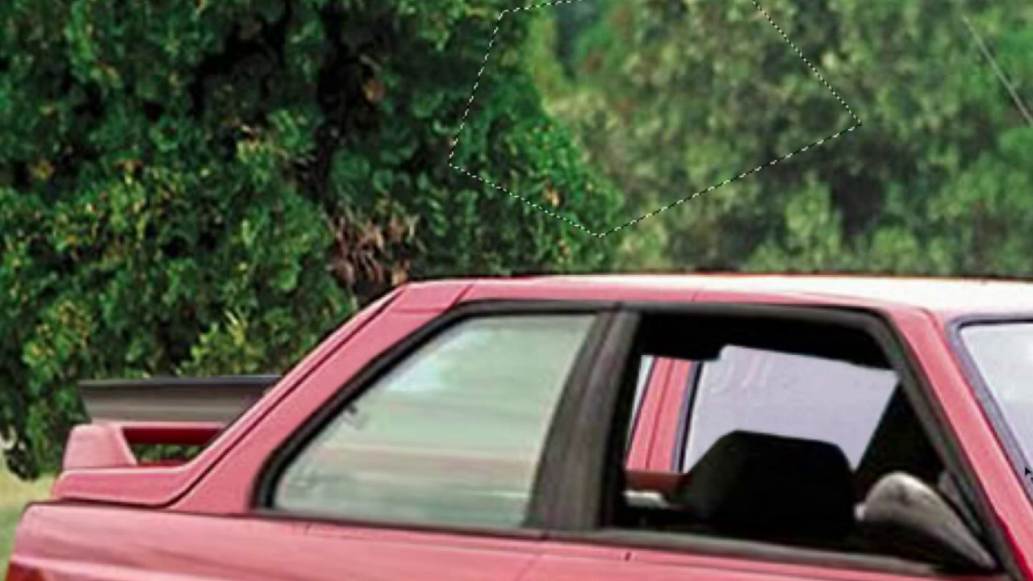
right_click(662, 178)
left_click(727, 390)
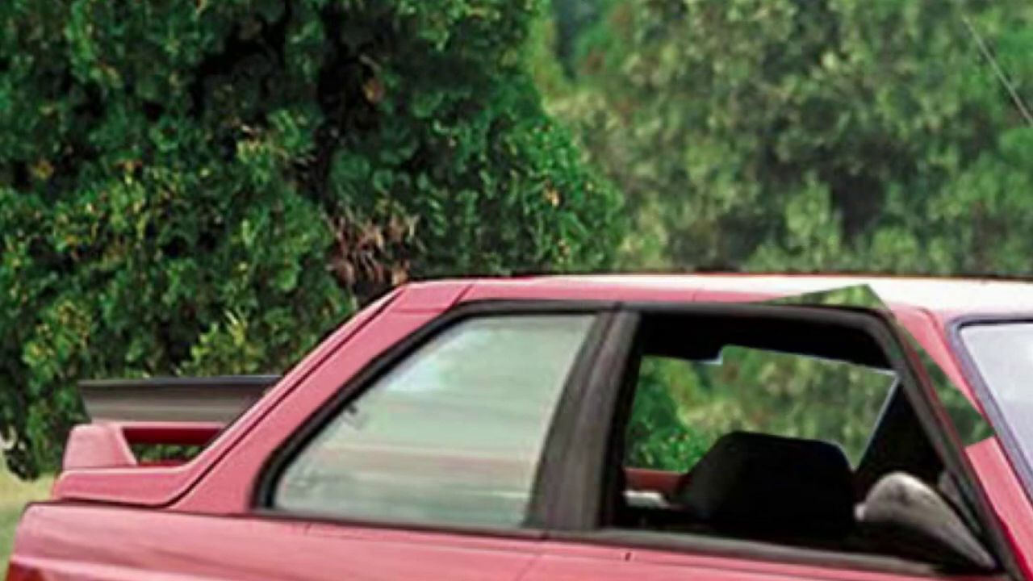
left_click(816, 76)
right_click(784, 121)
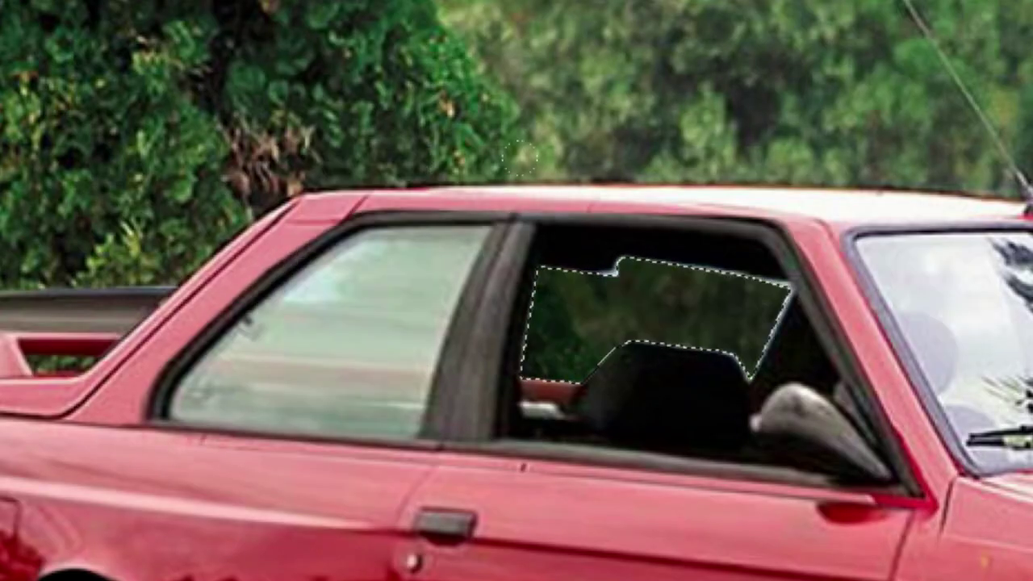
left_click(534, 255)
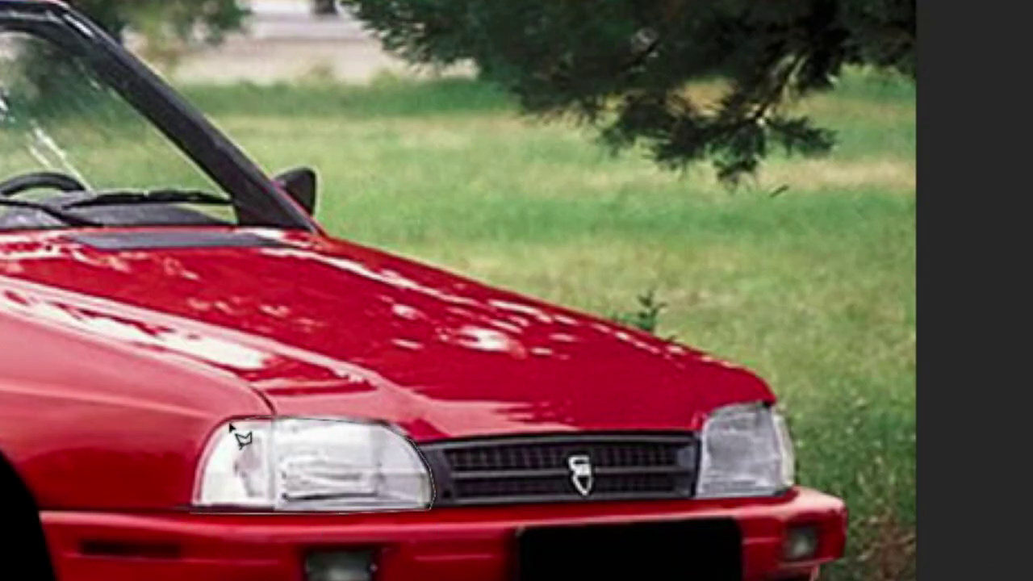
Step: Add the right headlight to the selection and brighten both headlights with Levels
left_click(796, 466)
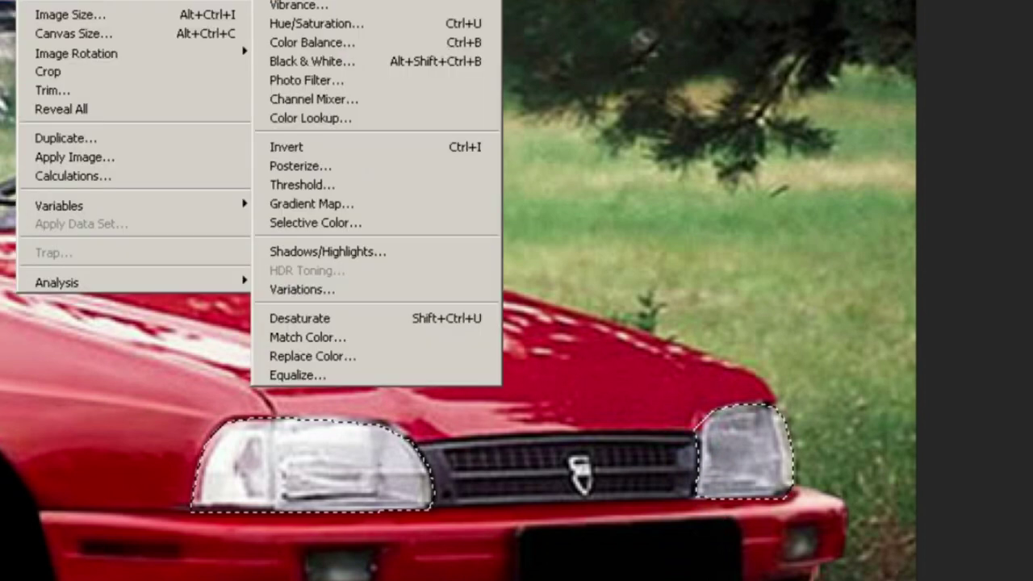
key("ctrl+l")
left_click_drag(698, 296, 758, 296)
left_click_drag(985, 295, 859, 295)
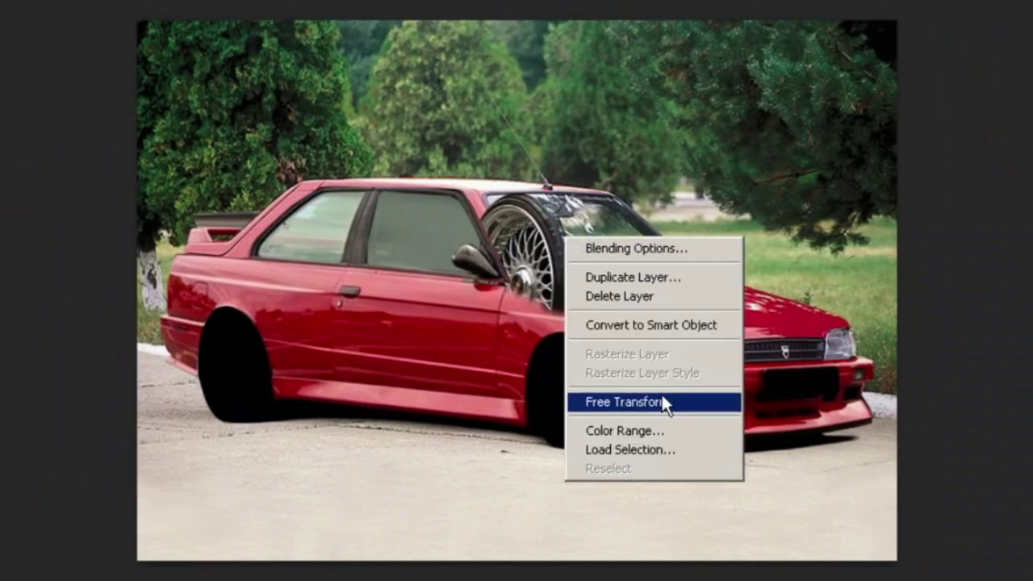
Step: Shrink the chrome wheel into the front arch, then skew and commit it in the rear arch
left_click(662, 400)
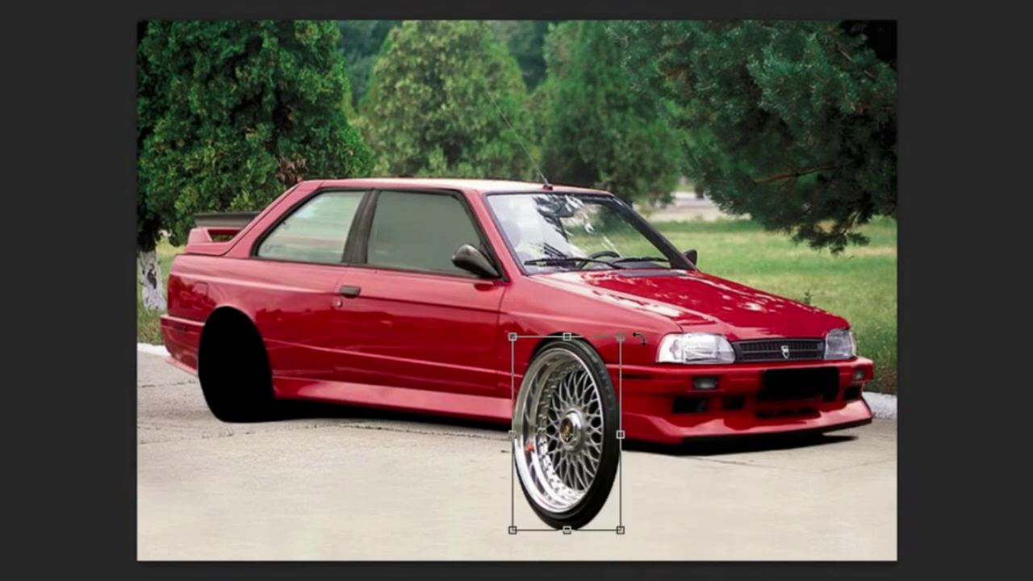
left_click_drag(620, 531, 611, 457)
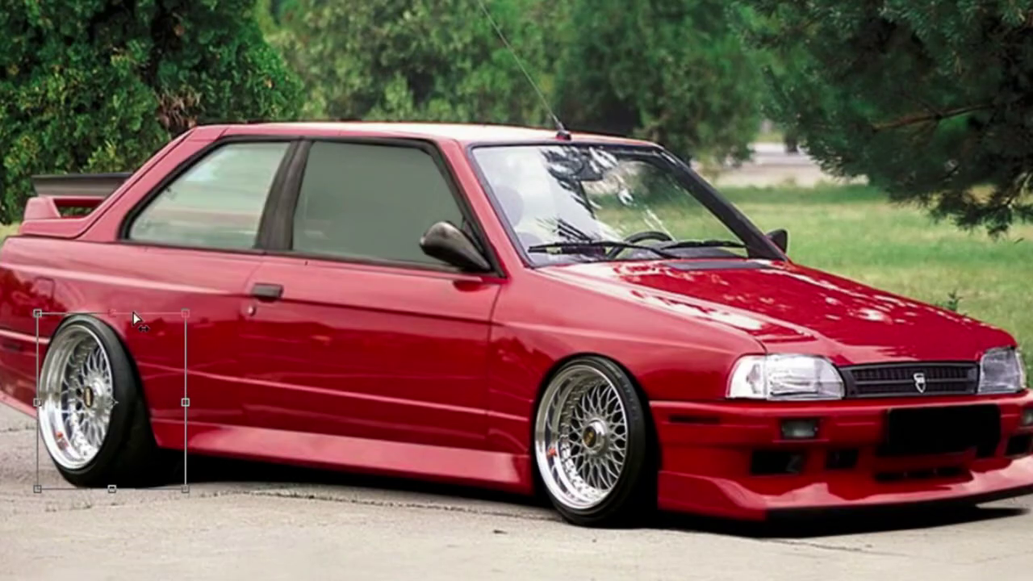
right_click(136, 318)
left_click(184, 422)
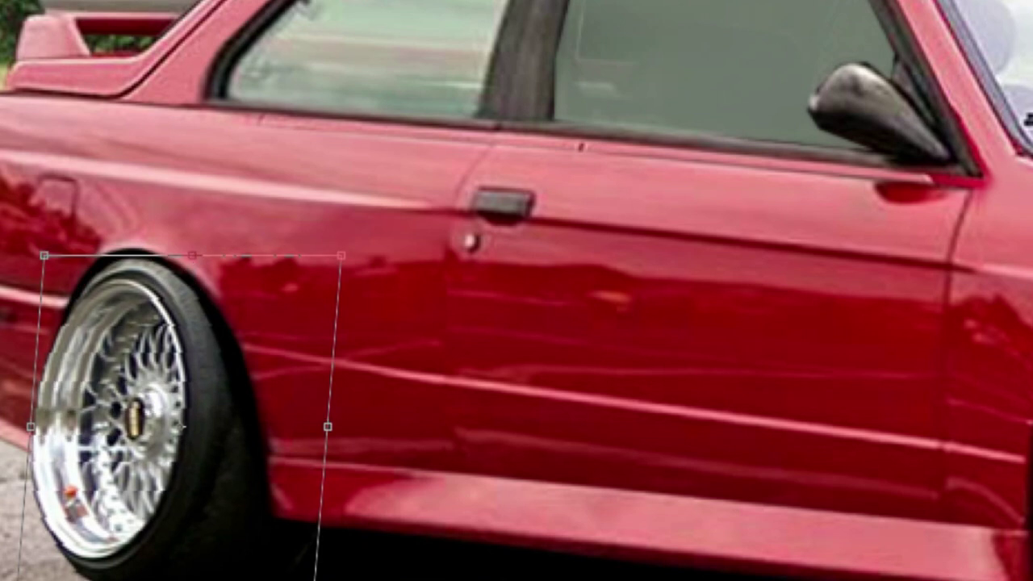
key("Return")
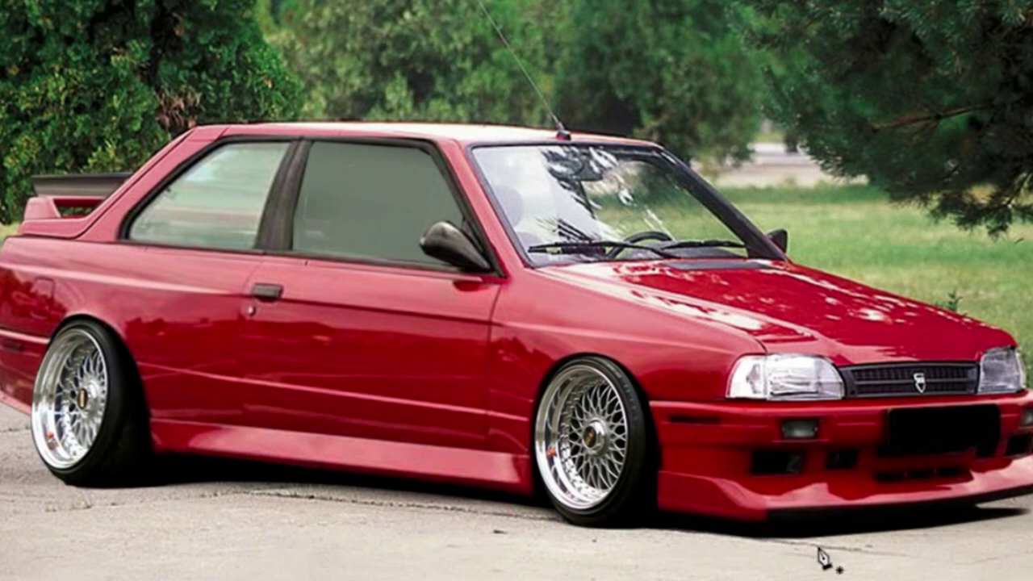
Step: Turn the shadow path into a selection and switch to the Brush tool
key("ctrl+Return")
key("b")
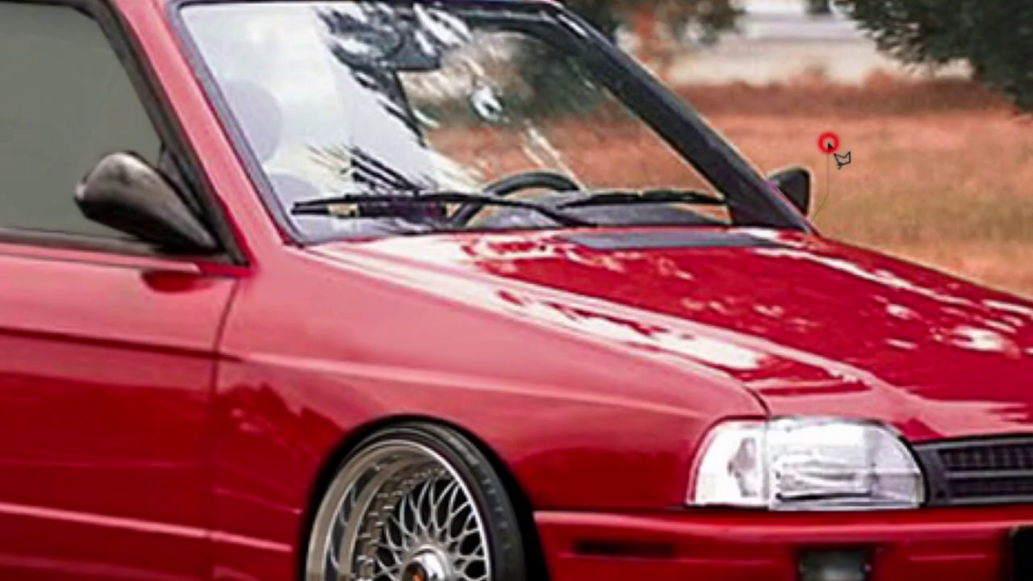
Step: Try a side-mirror copy rotated about -23 degrees by the windshield, then discard it
left_click_drag(832, 166, 776, 171)
key("ctrl+d")
right_click(145, 196)
mouse_move(150, 198)
left_mouse_down()
mouse_move(802, 196)
mouse_move(843, 104)
left_mouse_up()
left_click_drag(784, 197, 780, 203)
key("Escape")
right_click(812, 168)
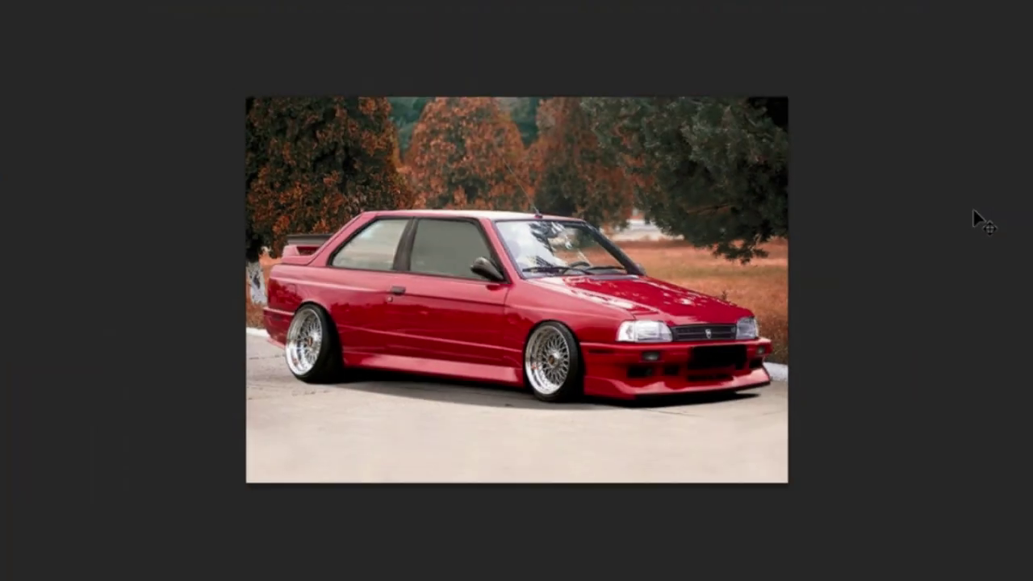